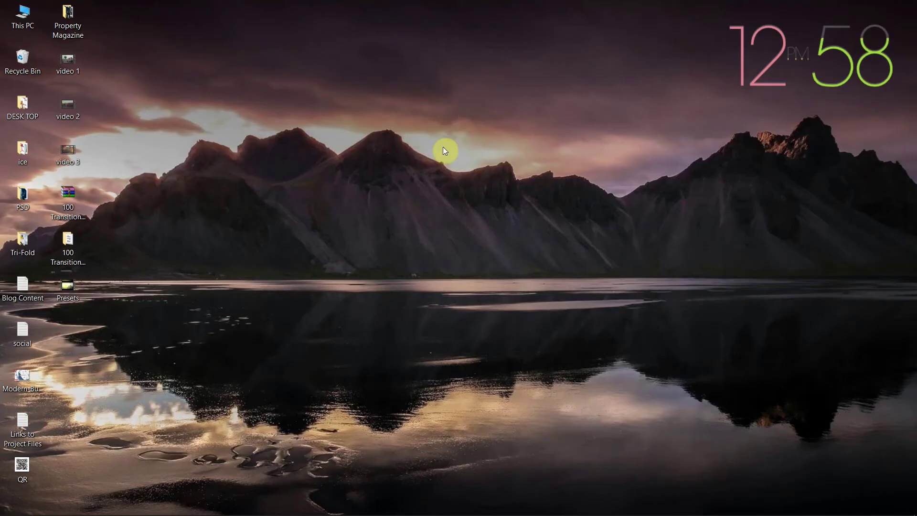
# Bring Premiere Pro forward and open Export Settings for the filmstrip-transition sequence via File > Export > Media
pyautogui.moveTo(429, 512)
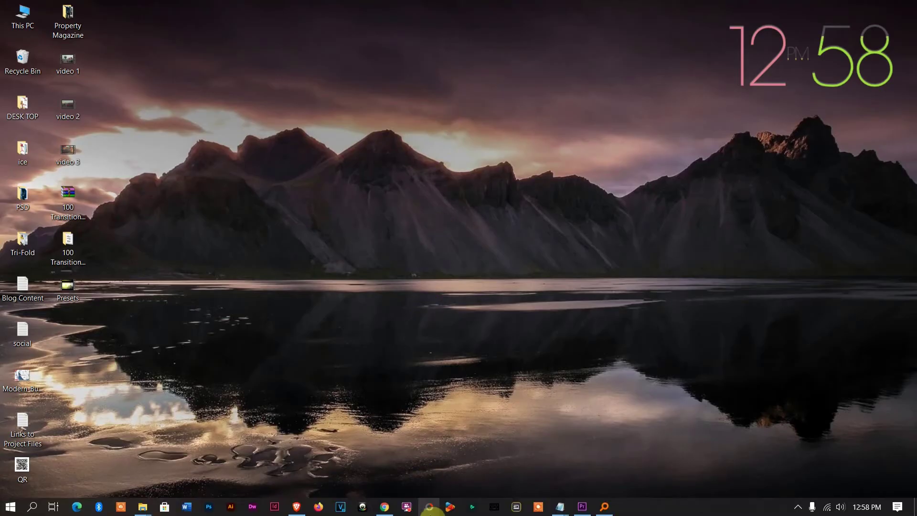
pyautogui.click(582, 507)
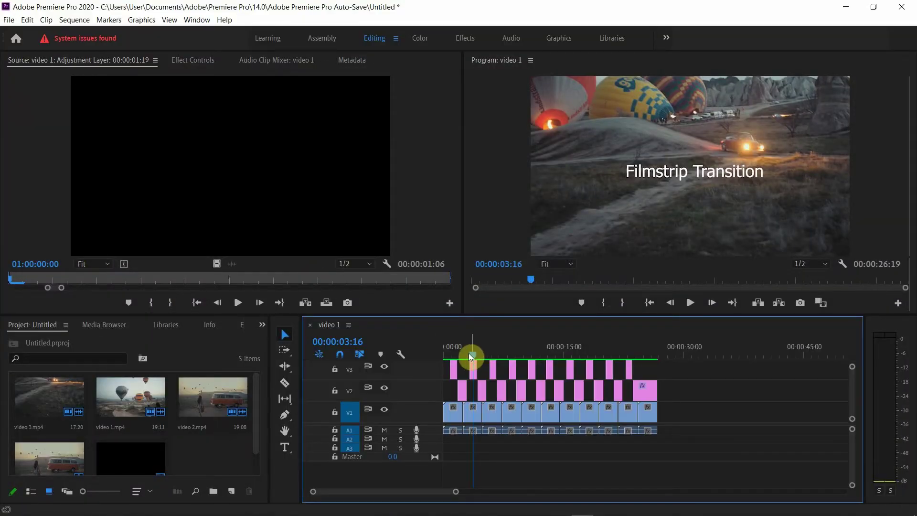
pyautogui.click(12, 22)
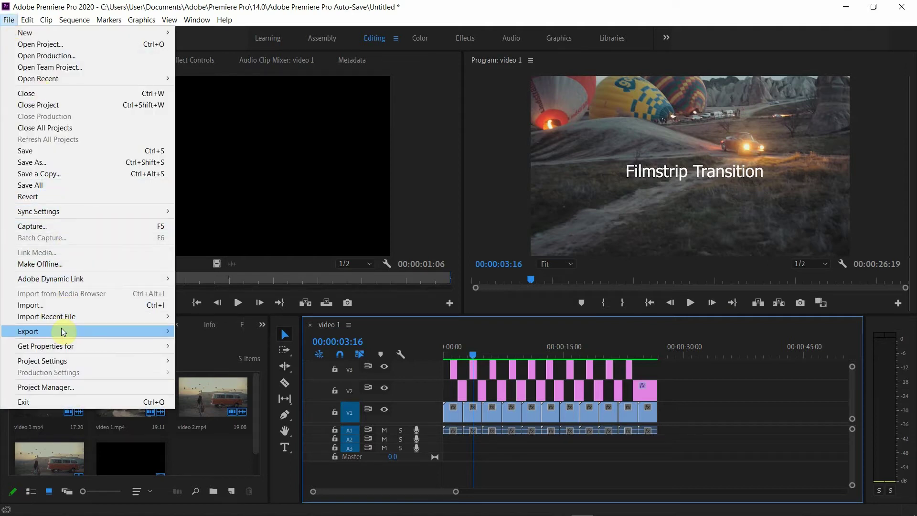
pyautogui.moveTo(64, 332)
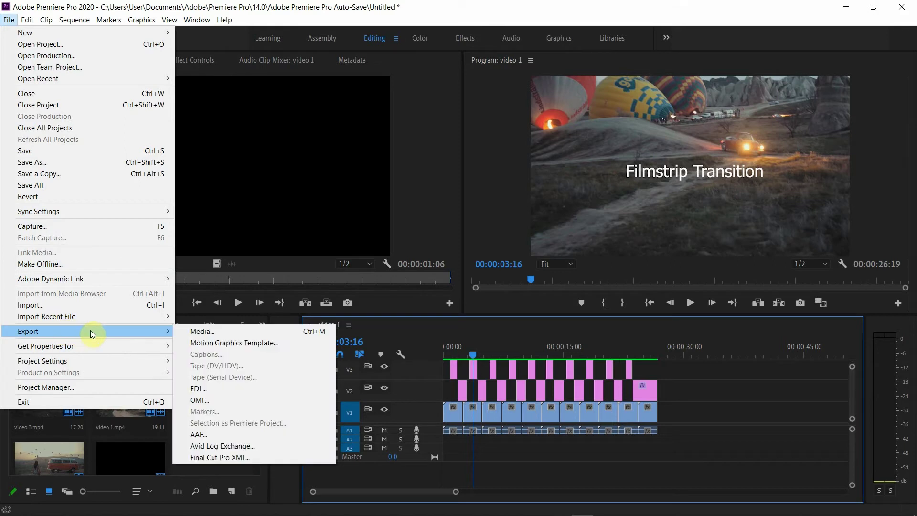
pyautogui.click(243, 334)
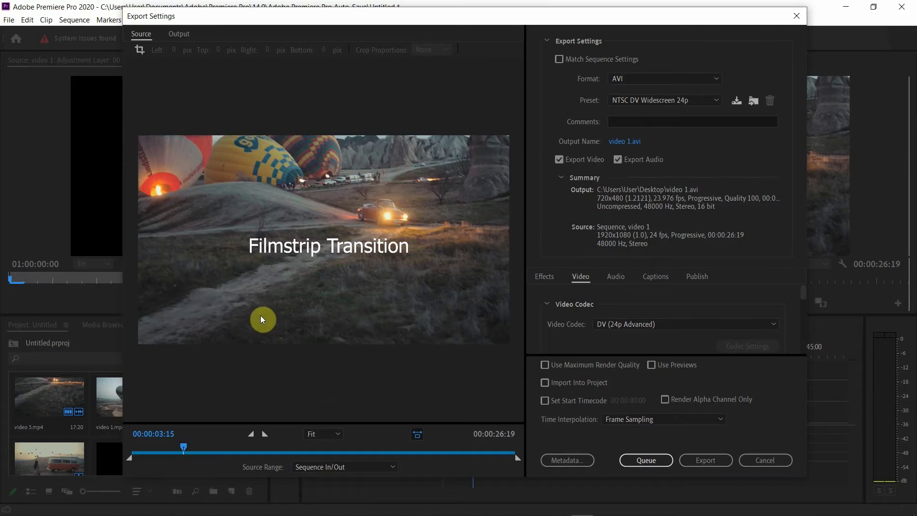
# Switch the export format from AVI to H.264 with the YouTube 2160p 4K Ultra HD preset (3840x2160)
pyautogui.click(717, 80)
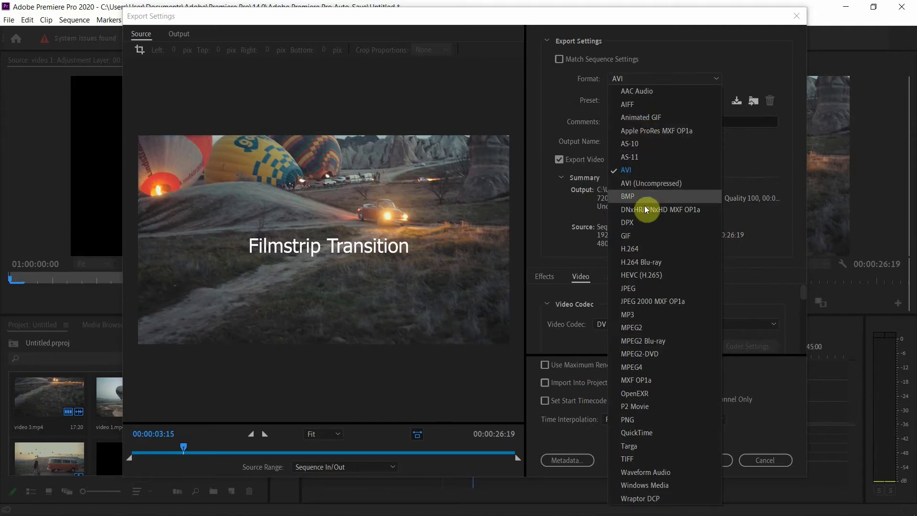
pyautogui.click(655, 253)
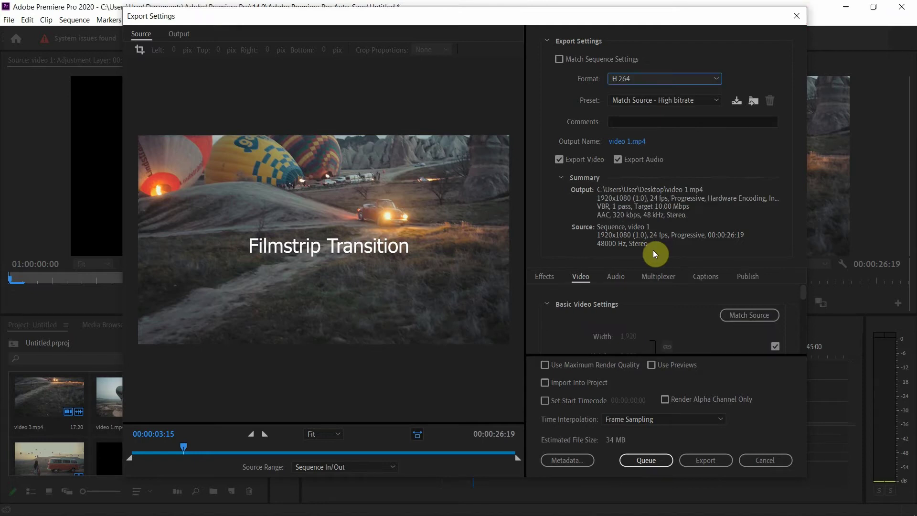
pyautogui.click(717, 101)
pyautogui.moveTo(761, 174); pyautogui.dragTo(760, 283)
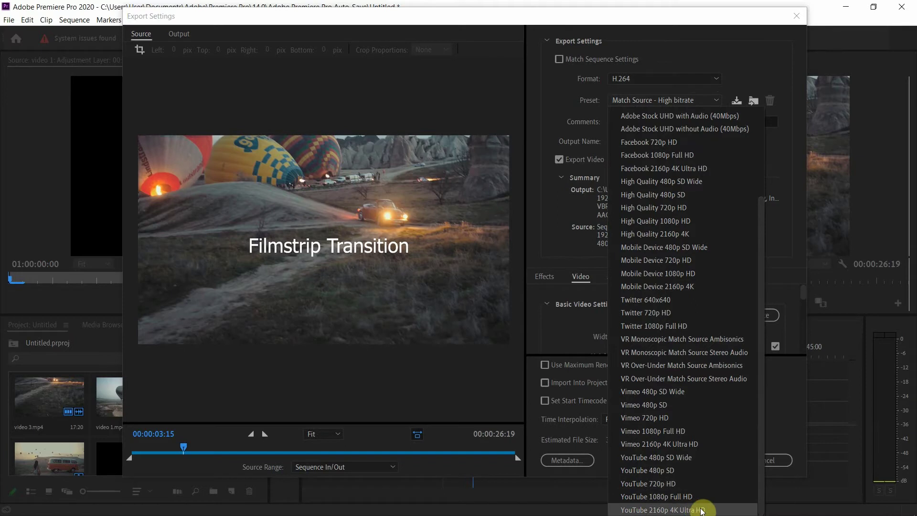
pyautogui.click(700, 509)
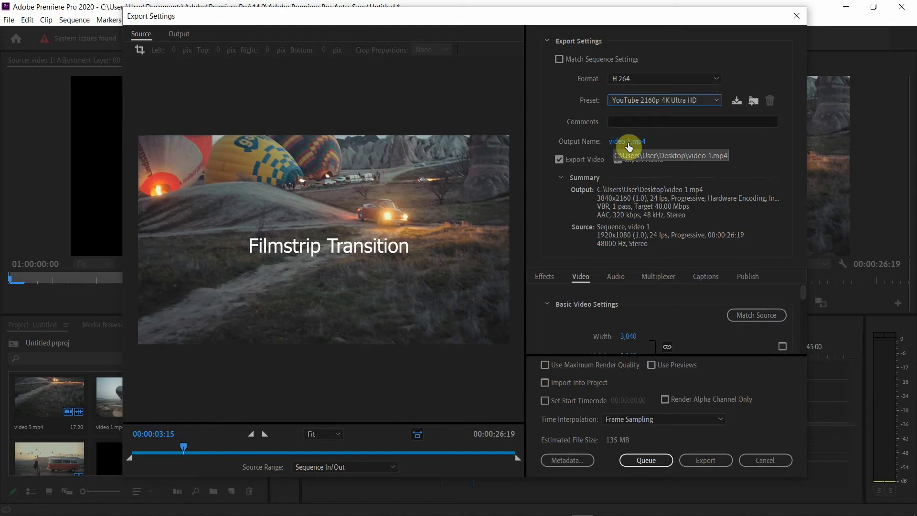
# Set the output file name to 'Free Transitions' saved on the Desktop
pyautogui.click(629, 141)
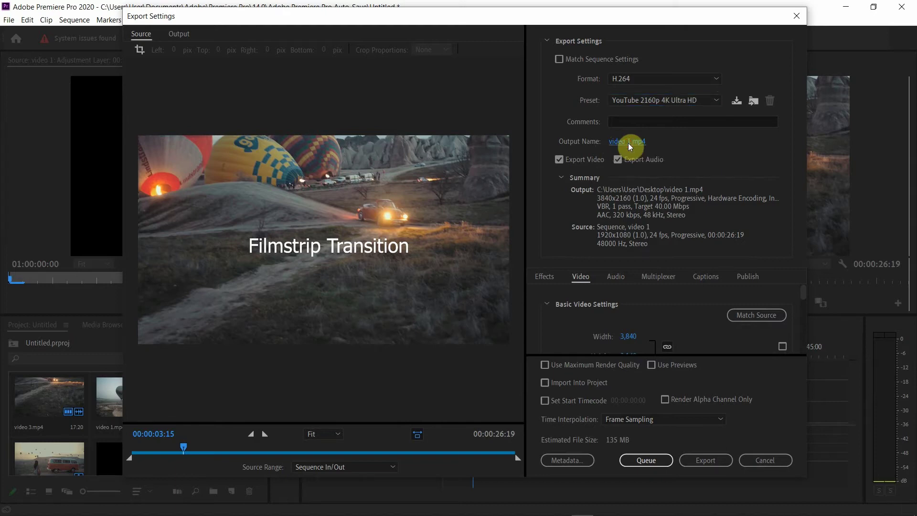
pyautogui.write('Free Transitions')
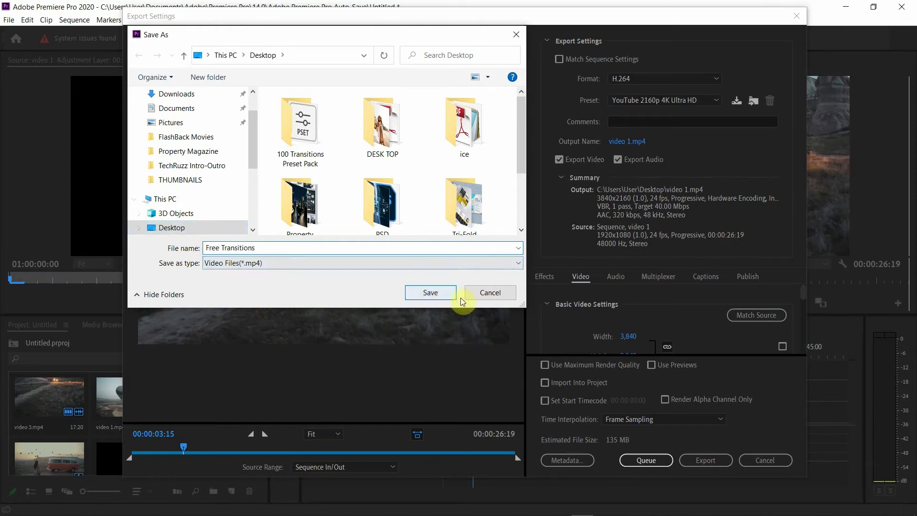
pyautogui.click(444, 298)
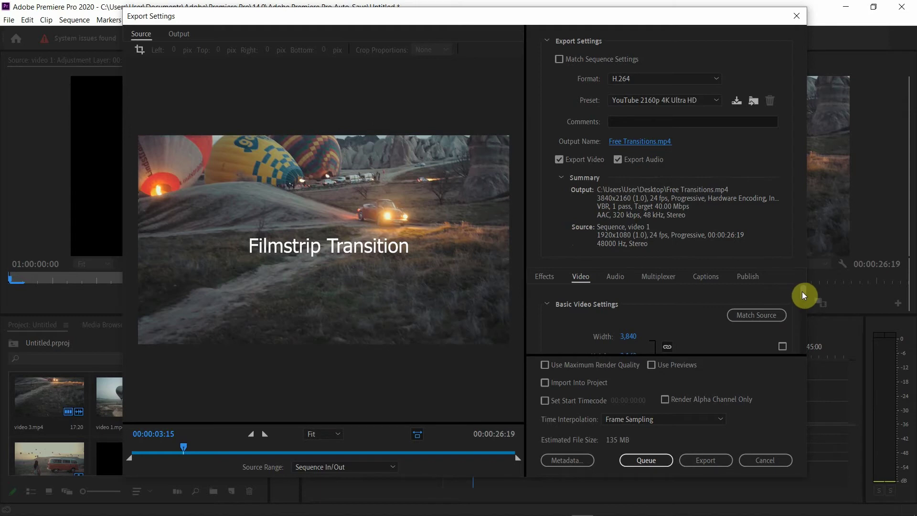
# Change the output width to 1920, making the frame 1920x1080 under a Custom preset
pyautogui.scroll(-1, 803, 295)
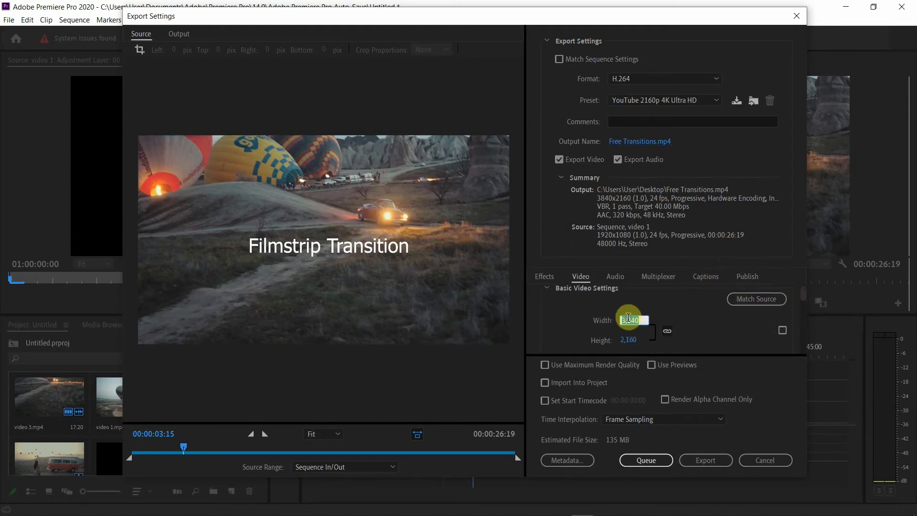
pyautogui.click(628, 321)
pyautogui.write('1920')
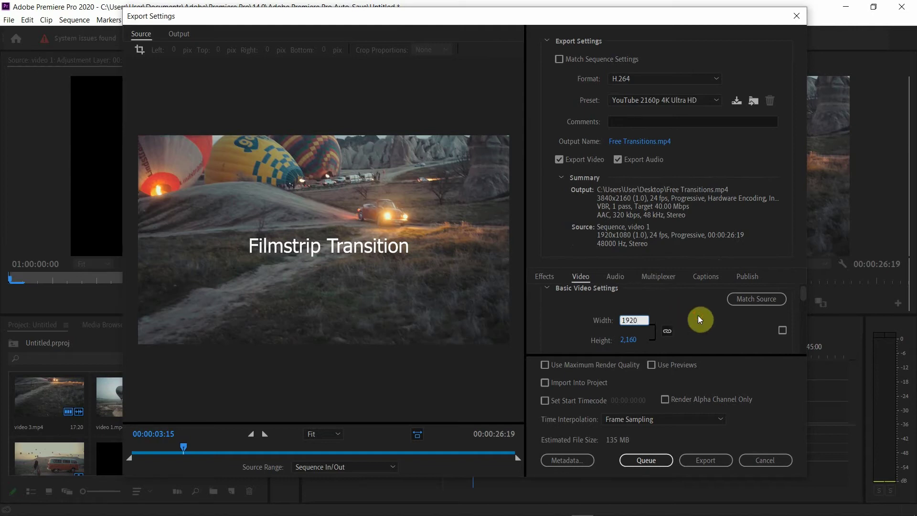
pyautogui.press('Return')
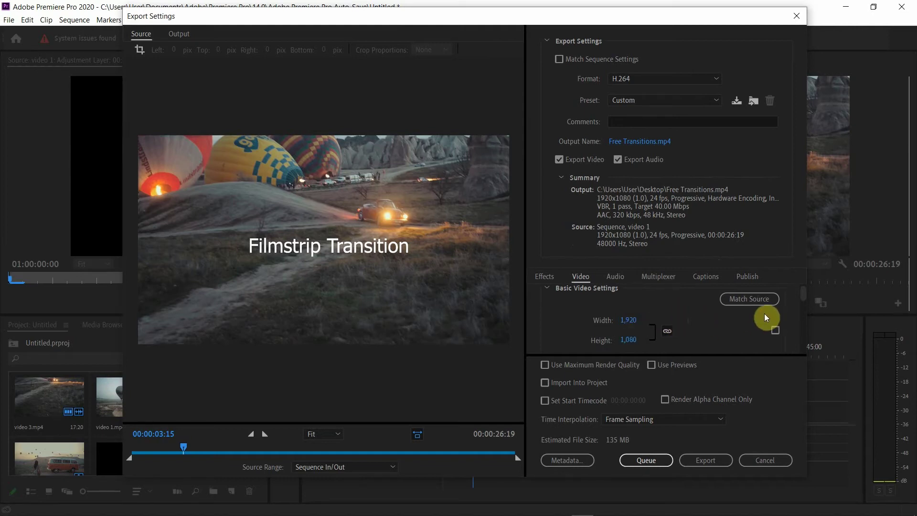
pyautogui.scroll(-5, 804, 299)
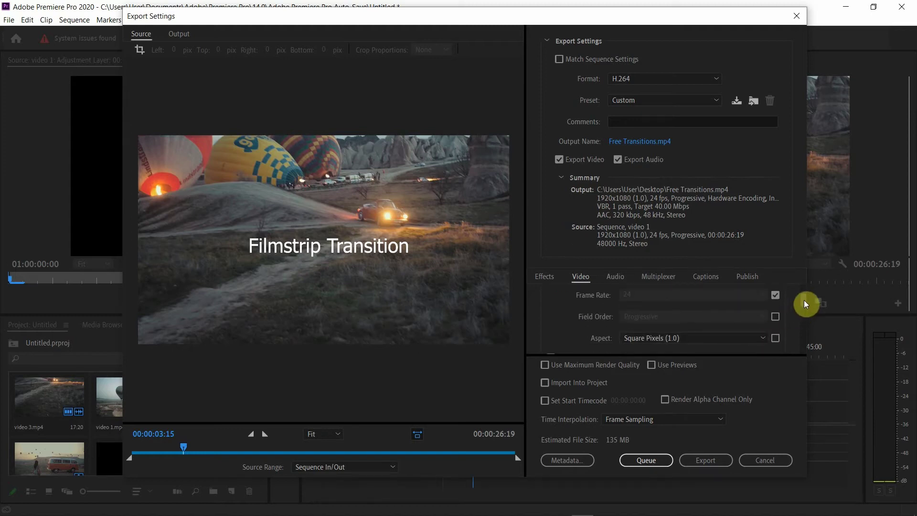
pyautogui.scroll(-2, 805, 298)
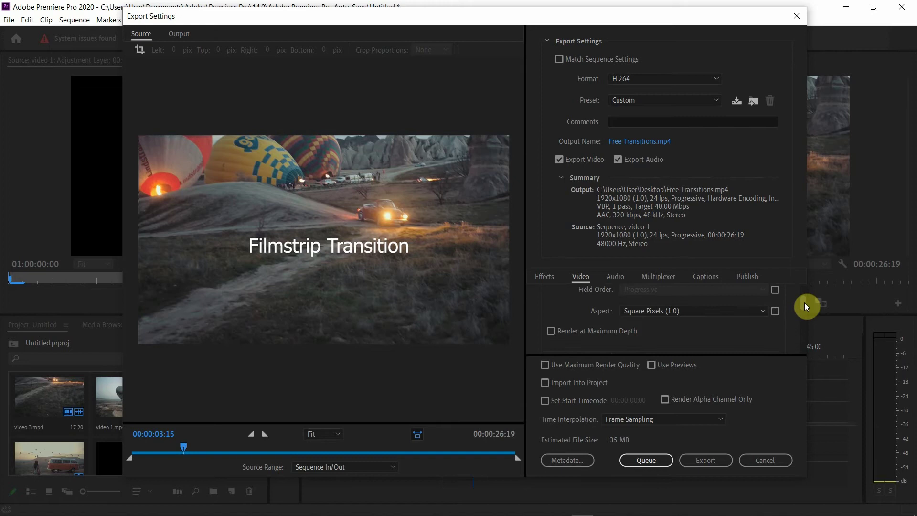
pyautogui.moveTo(804, 303); pyautogui.dragTo(801, 337)
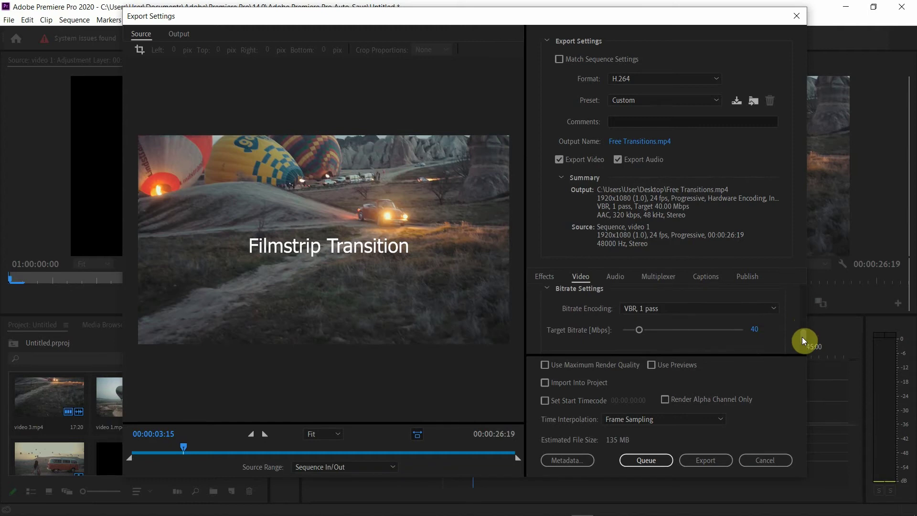
# Use VBR 2-pass bitrate encoding with a 10 Mbps target and 20 Mbps maximum, cutting the estimate to 34 MB
pyautogui.click(775, 314)
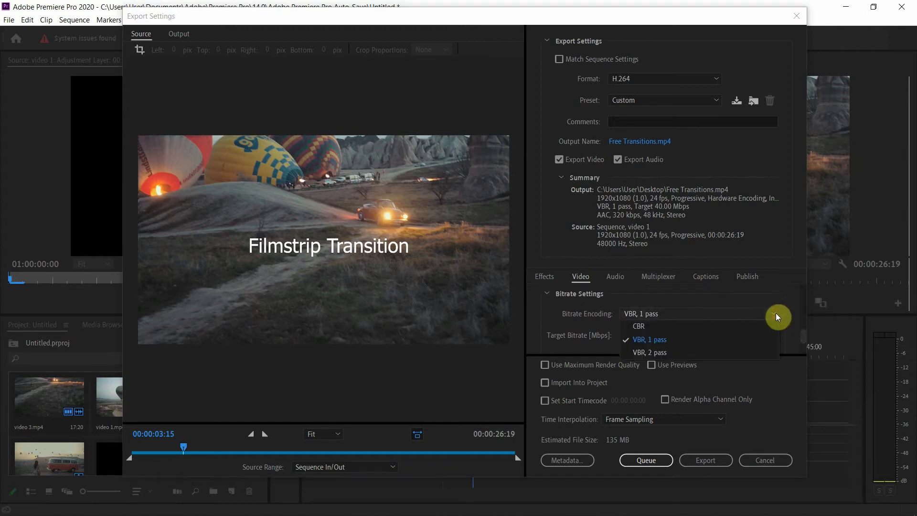
pyautogui.click(652, 352)
pyautogui.moveTo(803, 334); pyautogui.dragTo(804, 337)
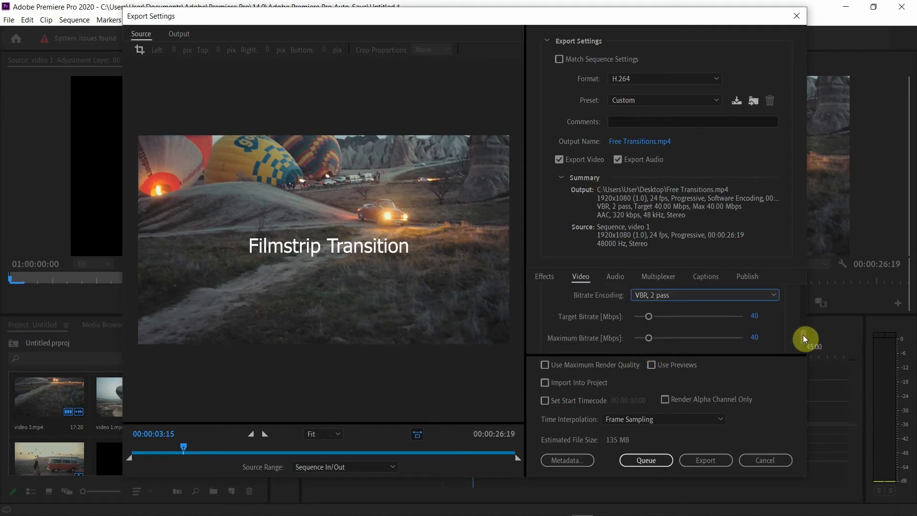
pyautogui.click(755, 311)
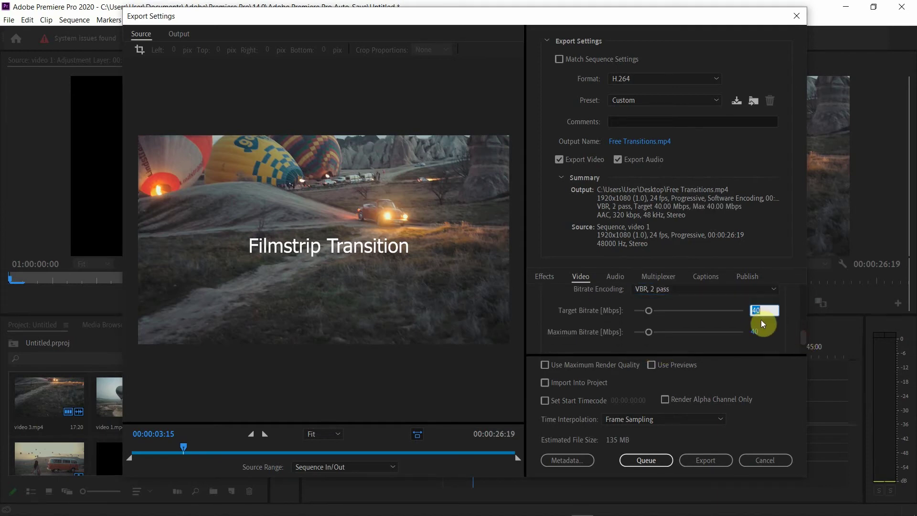
pyautogui.write('10')
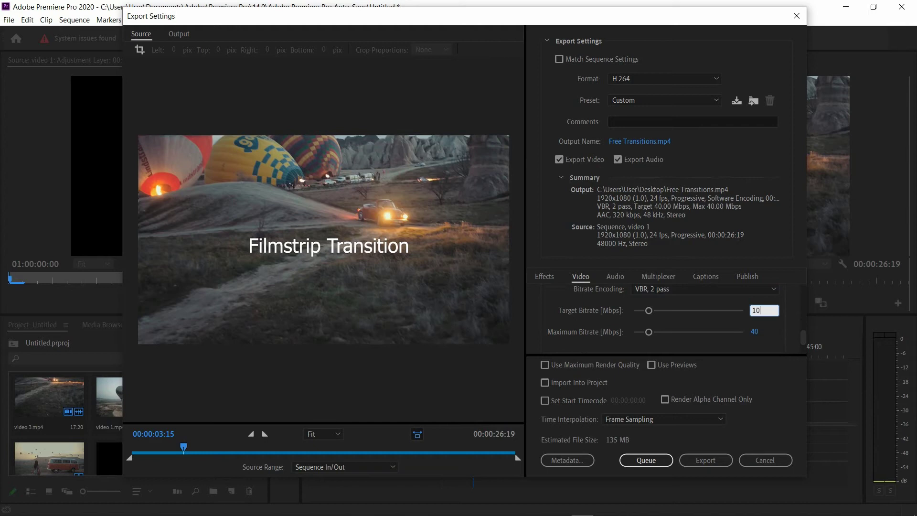
pyautogui.click(754, 331)
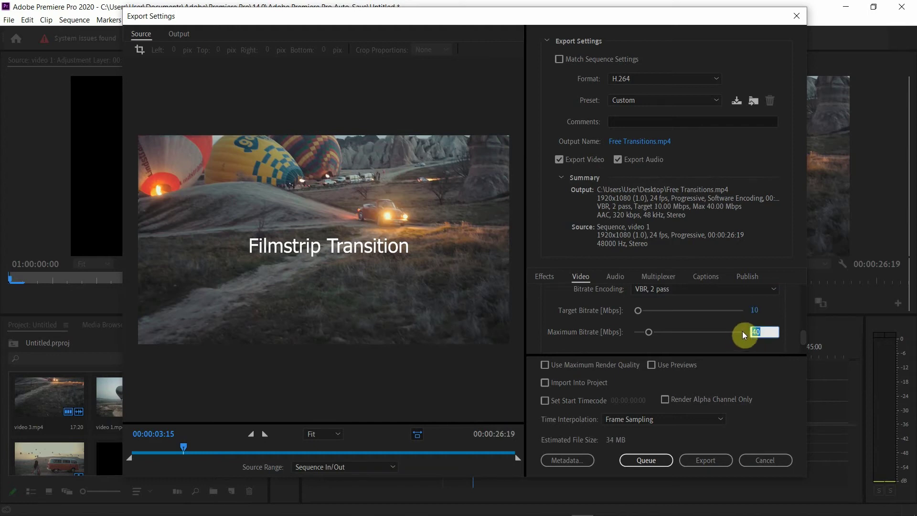
pyautogui.write('2')
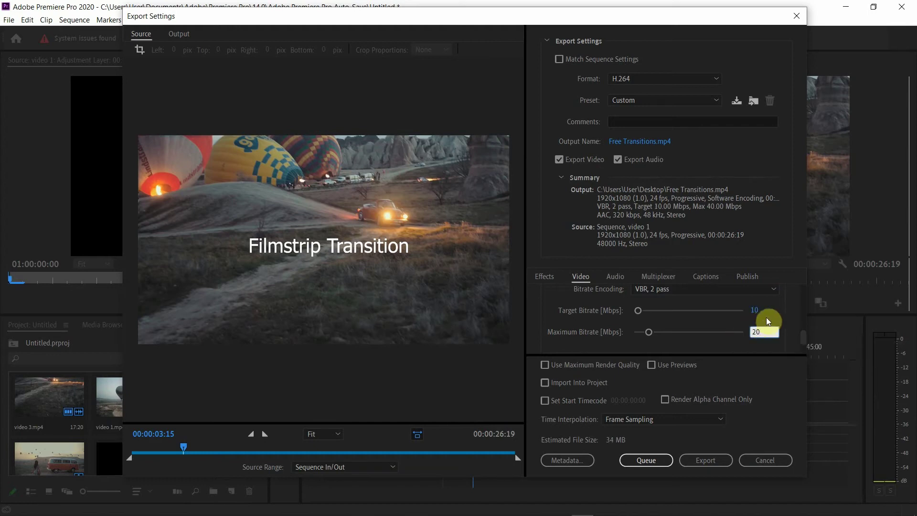
pyautogui.click(775, 314)
pyautogui.scroll(-5, 800, 337)
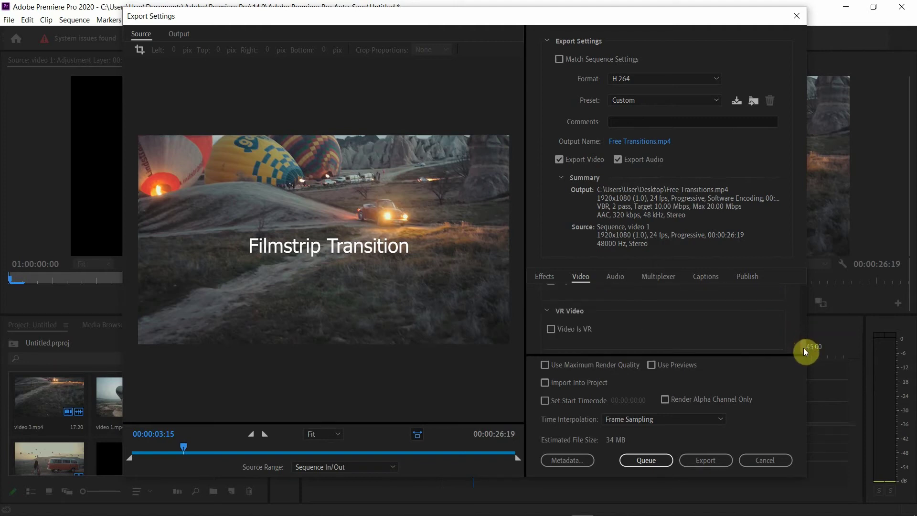
# Leave Time Interpolation on Frame Sampling and export Free Transitions.mp4, letting both encoding passes finish
pyautogui.click(718, 419)
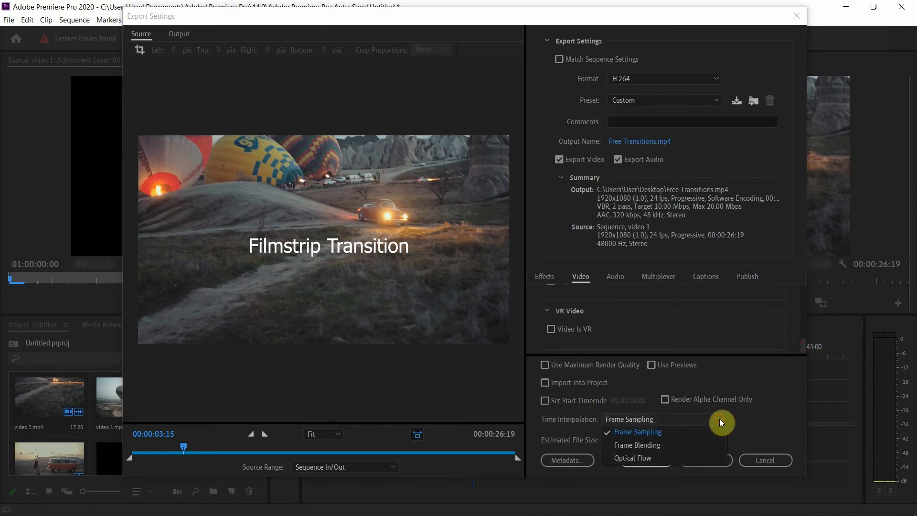
pyautogui.click(786, 399)
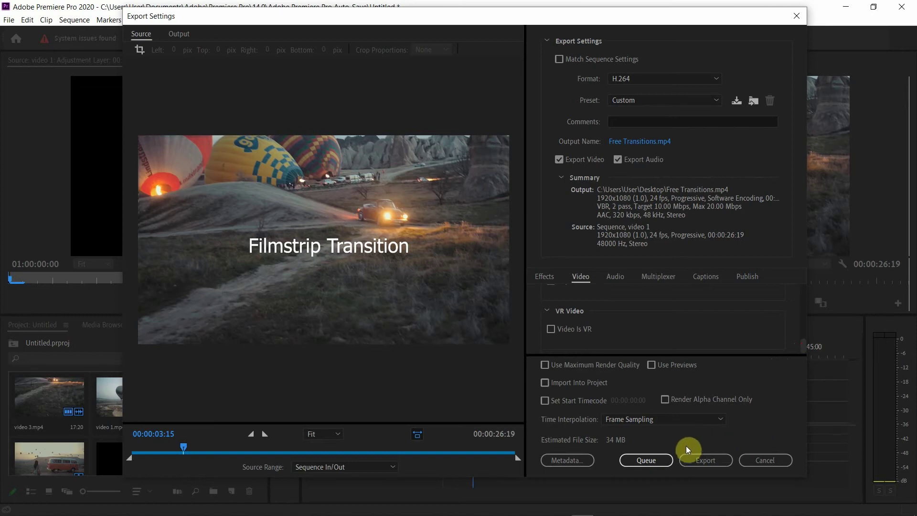
pyautogui.click(714, 460)
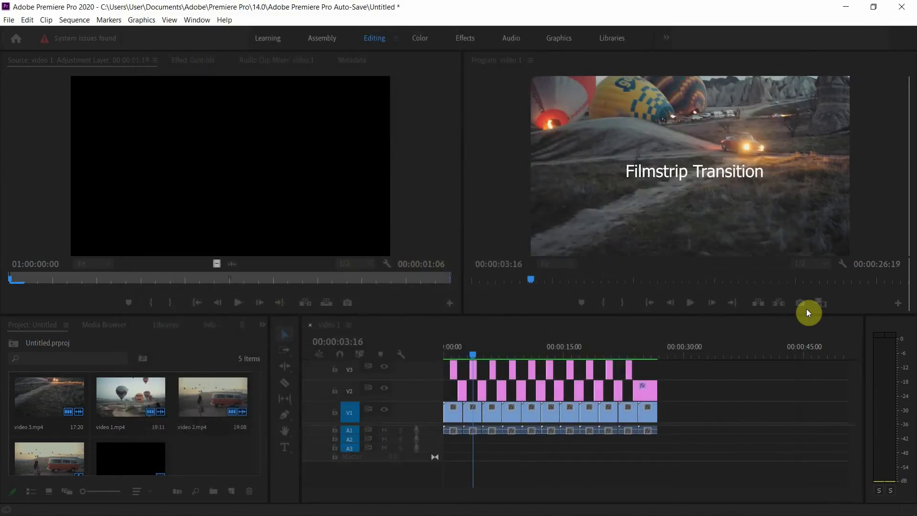
# Minimize Premiere, refresh the desktop, and move the Free Transitions icon up beside social
pyautogui.click(849, 9)
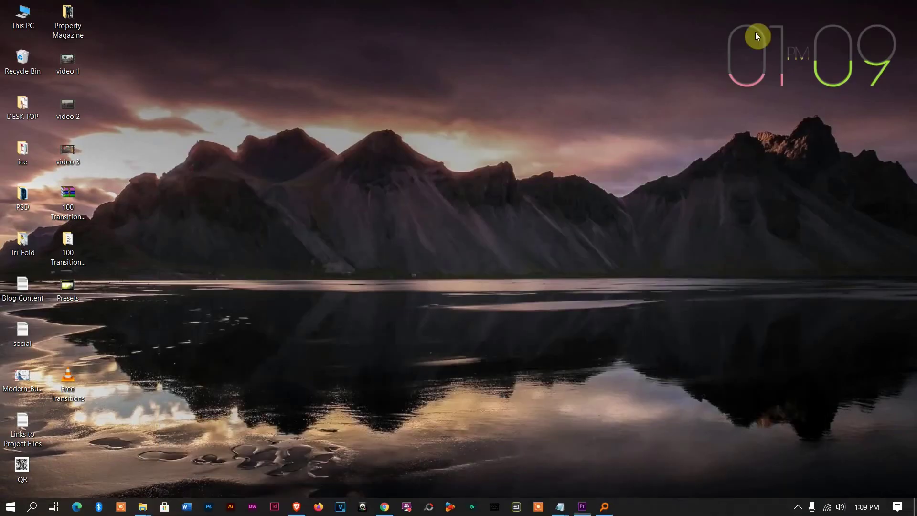
pyautogui.rightClick(319, 92)
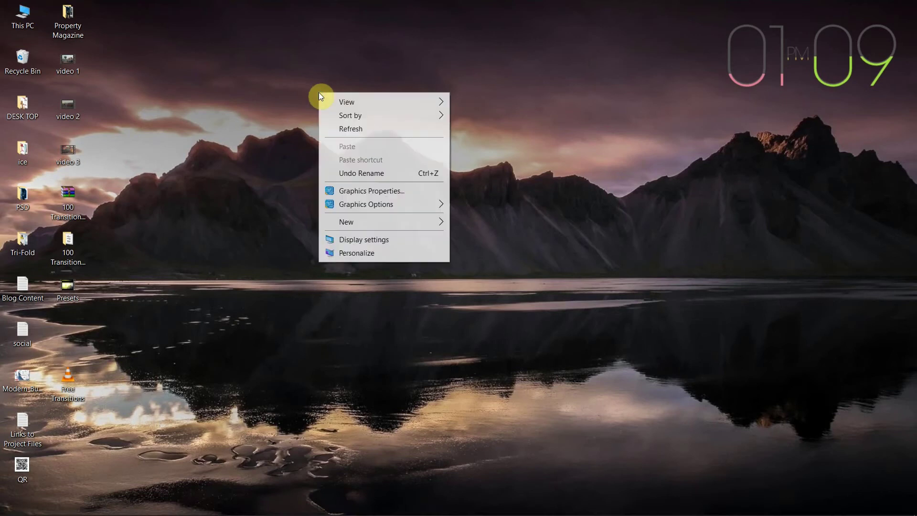
pyautogui.click(354, 133)
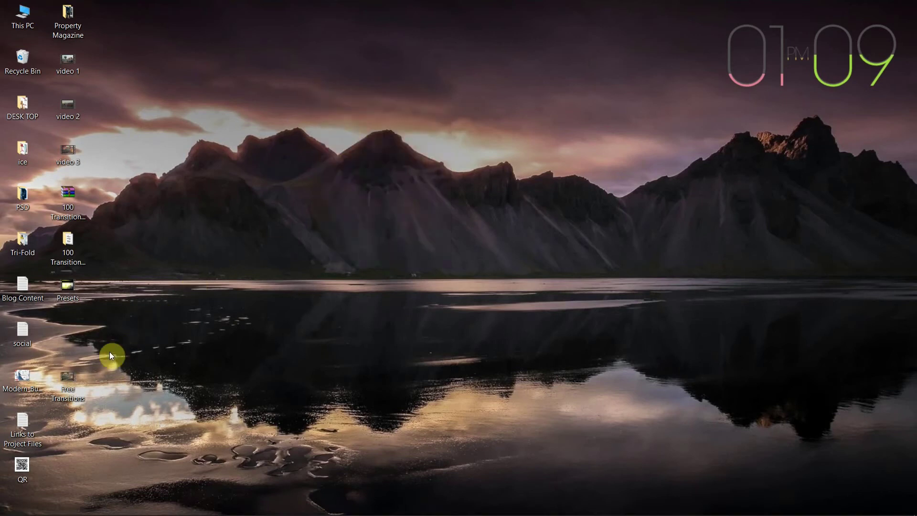
pyautogui.moveTo(61, 375); pyautogui.dragTo(64, 339)
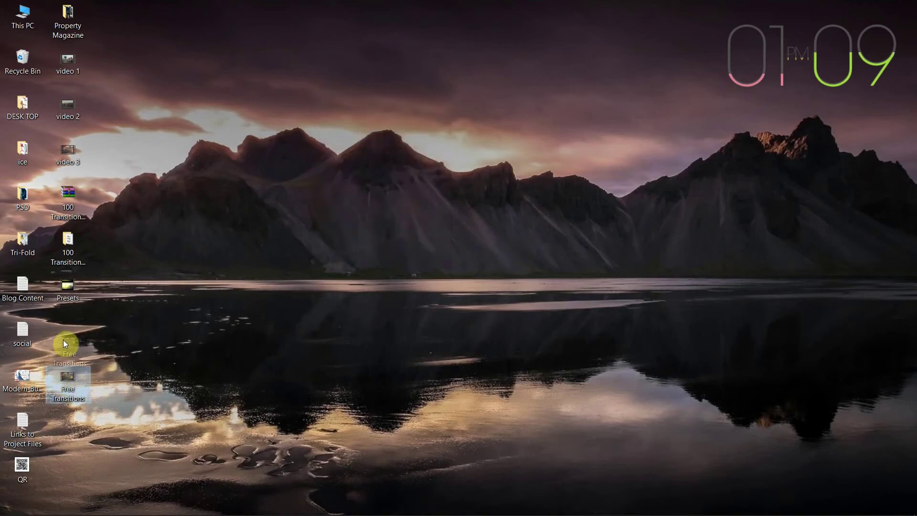
pyautogui.rightClick(68, 342)
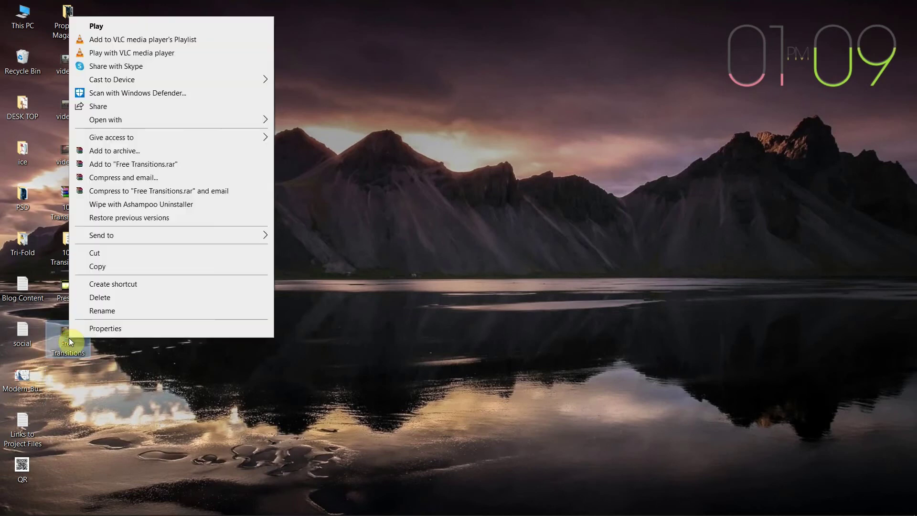
# Check Free Transitions' Properties: Details show 1920x1080 at 24 fps; view Security and General, then close
pyautogui.click(125, 329)
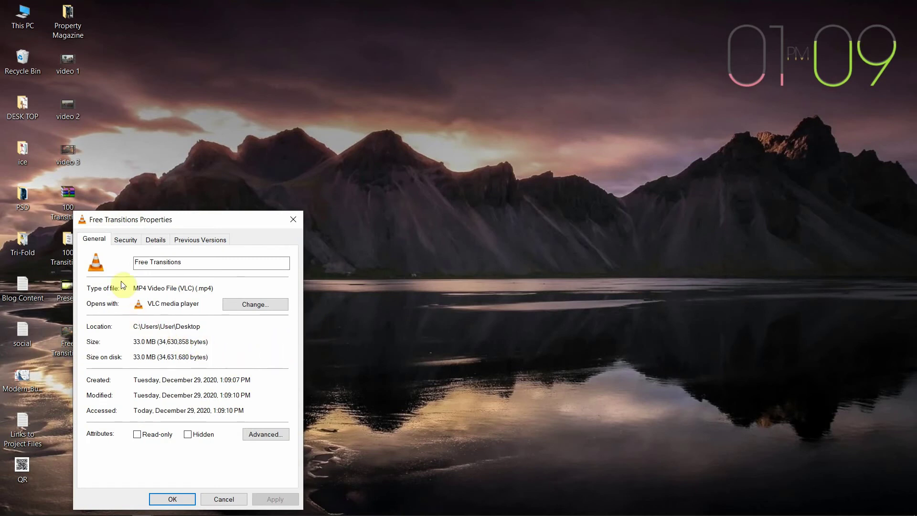
pyautogui.click(150, 244)
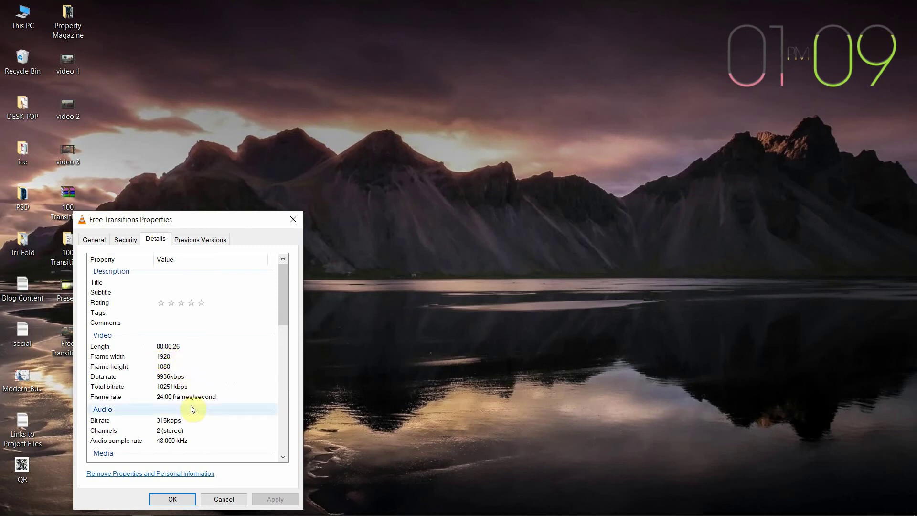
pyautogui.click(124, 241)
pyautogui.click(101, 243)
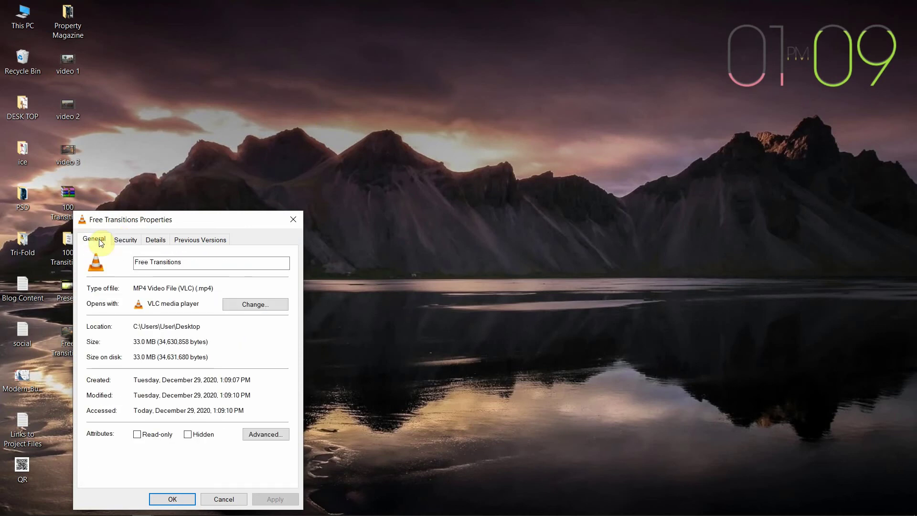
pyautogui.click(294, 219)
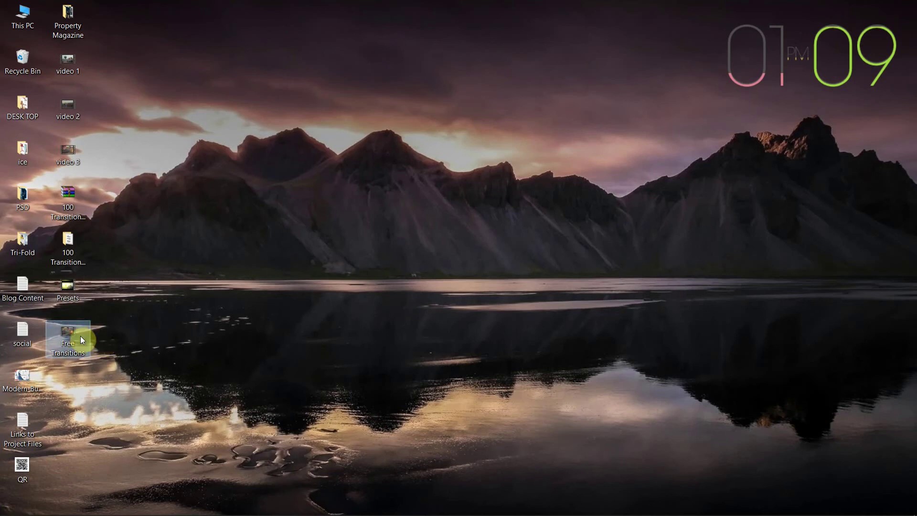